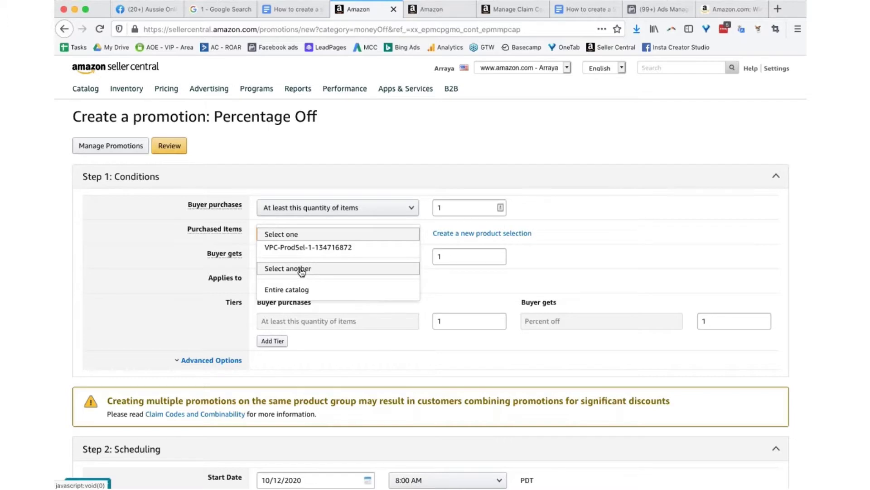
{"action": "left_click", "coordinate": [302, 248]}
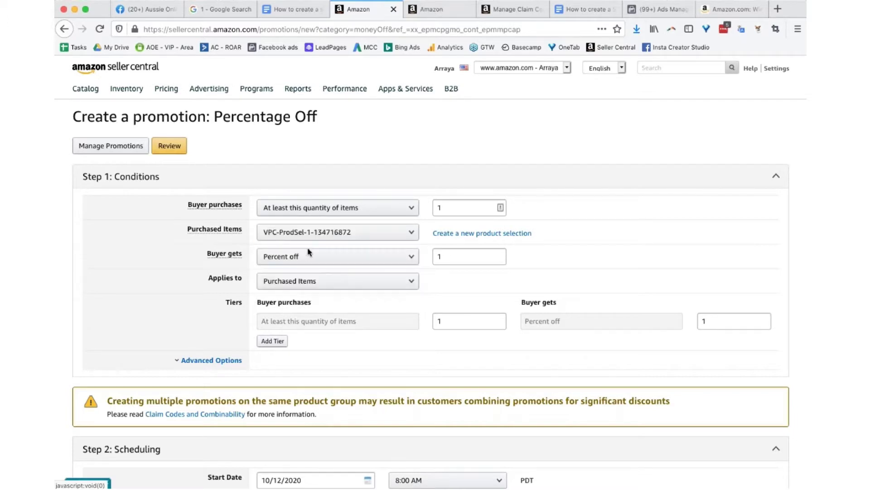
{"action": "left_click", "coordinate": [493, 260]}
{"action": "double_click", "coordinate": [494, 260]}
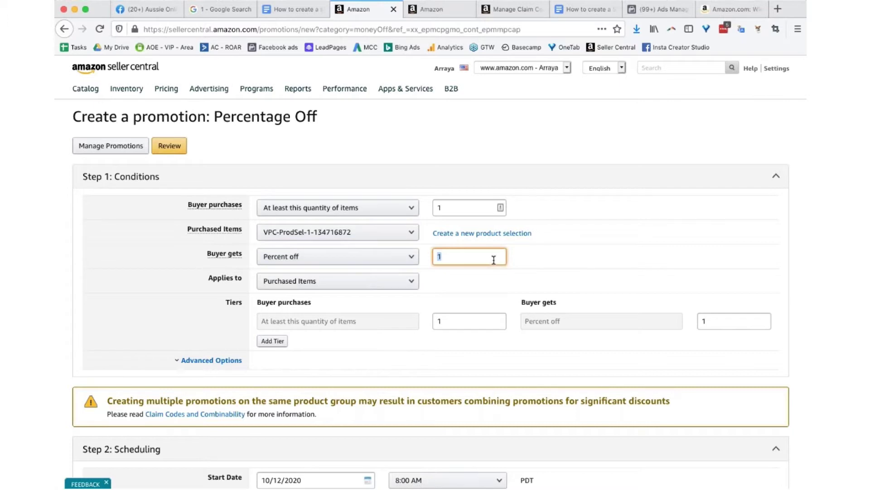
{"action": "type", "text": "20"}
{"action": "left_click", "coordinate": [581, 262]}
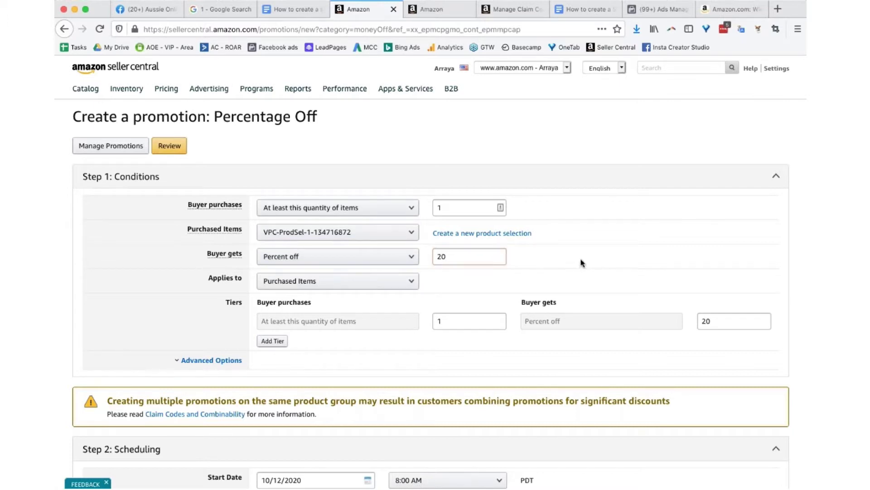
- Examine the choices for what the discount applies to and the purchase tier settings
{"action": "left_click", "coordinate": [354, 281]}
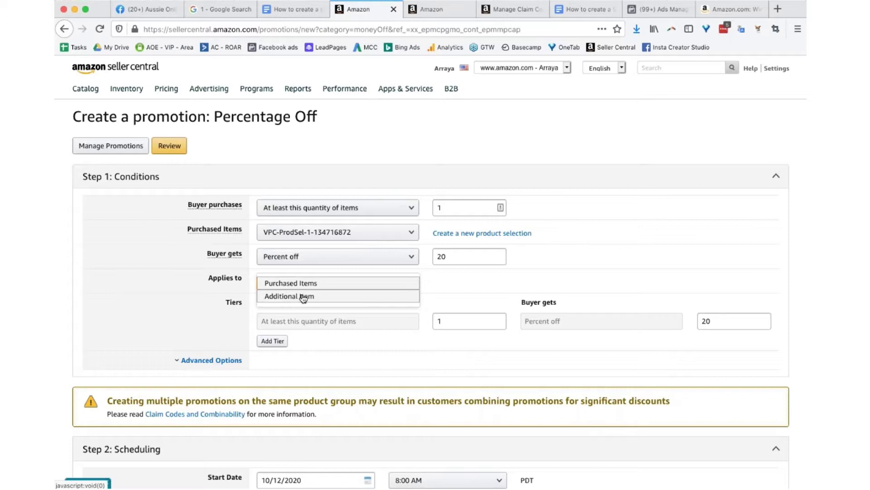
{"action": "left_click", "coordinate": [495, 291]}
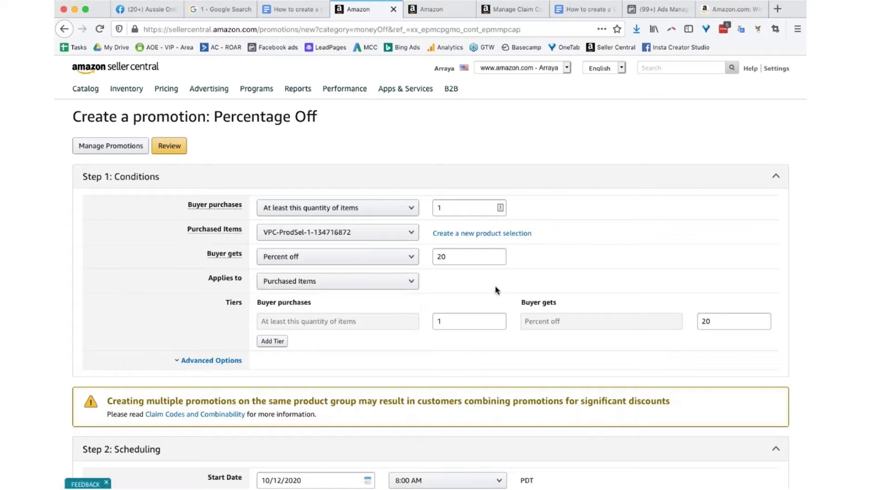
{"action": "left_click", "coordinate": [466, 255]}
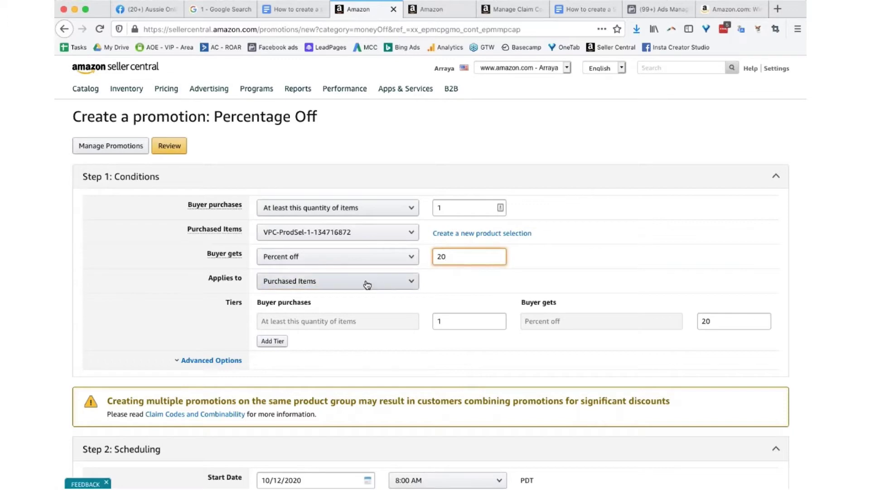
{"action": "scroll", "coordinate": [480, 288], "scroll_direction": "down", "scroll_amount": 1}
{"action": "left_click_drag", "start_coordinate": [309, 245], "coordinate": [283, 245]}
{"action": "left_click", "coordinate": [283, 244]}
{"action": "triple_click", "coordinate": [287, 245]}
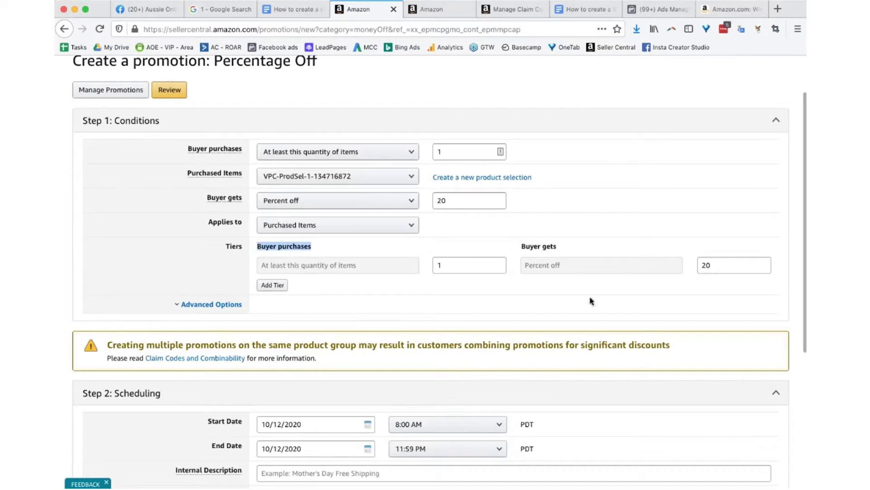
- Expand the advanced condition options and examine the choices for excluding items
{"action": "left_click", "coordinate": [198, 305]}
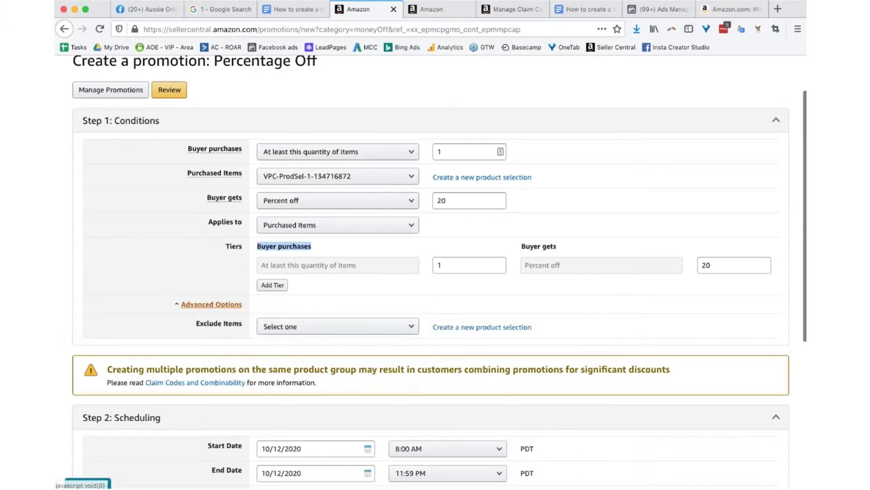
{"action": "scroll", "coordinate": [371, 312], "scroll_direction": "down", "scroll_amount": 1}
{"action": "left_click", "coordinate": [360, 313]}
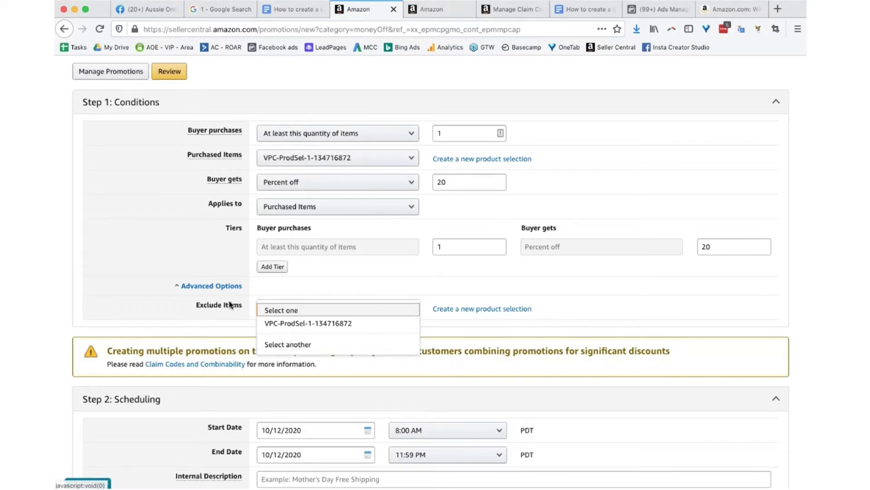
{"action": "left_click", "coordinate": [493, 278]}
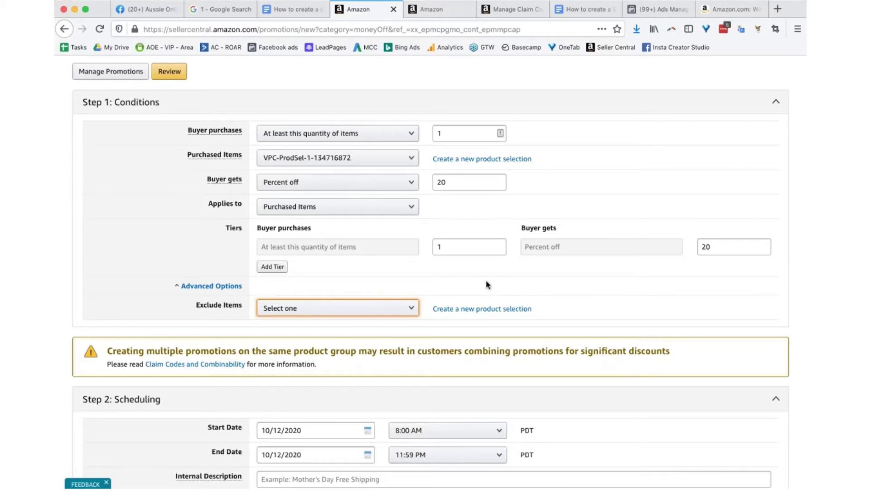
- Set the promotion's start date to 10/13/2020
{"action": "scroll", "coordinate": [485, 279], "scroll_direction": "down", "scroll_amount": 2}
{"action": "scroll", "coordinate": [417, 325], "scroll_direction": "down", "scroll_amount": 4}
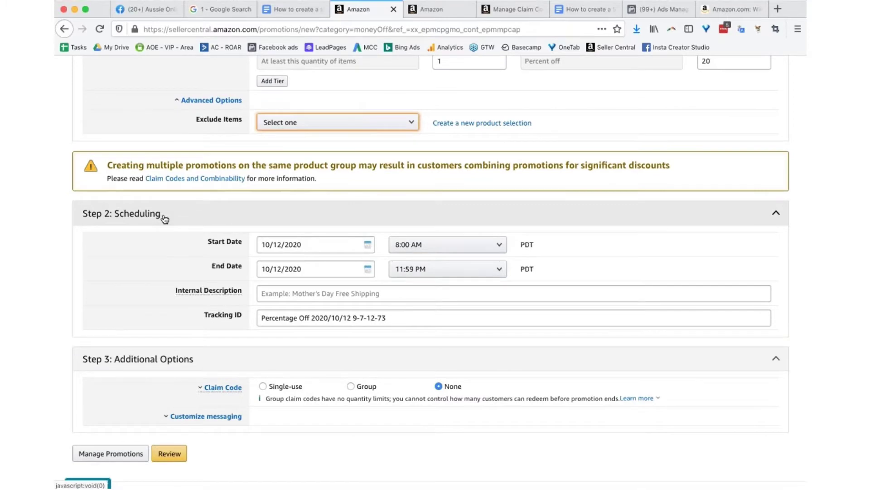
{"action": "left_click", "coordinate": [273, 245]}
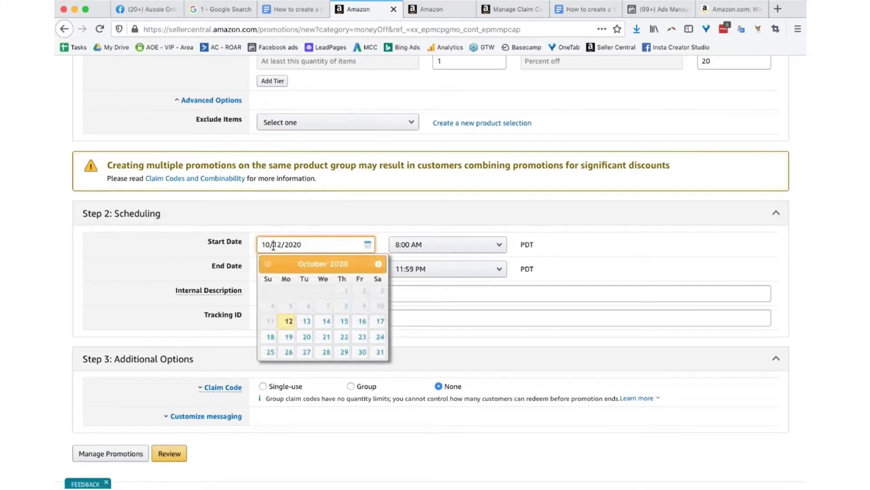
{"action": "left_click", "coordinate": [305, 323]}
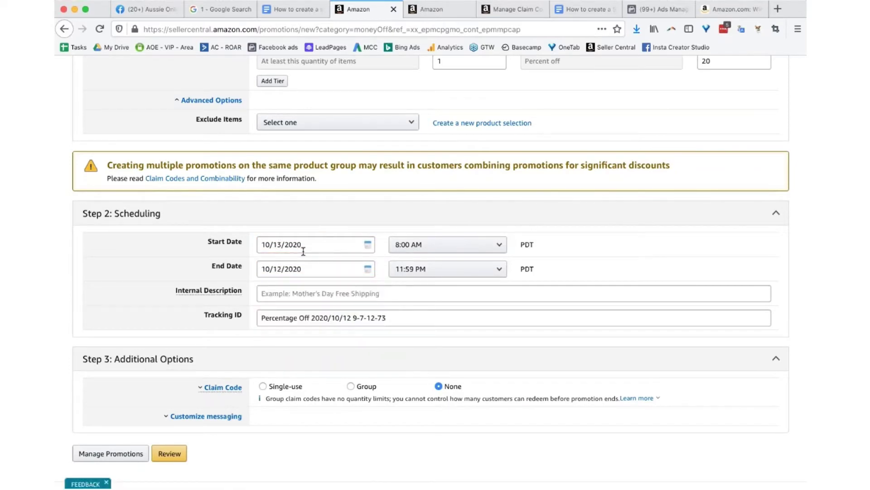
- Set the promotion's start date to 09/01/2021
{"action": "left_click", "coordinate": [368, 245]}
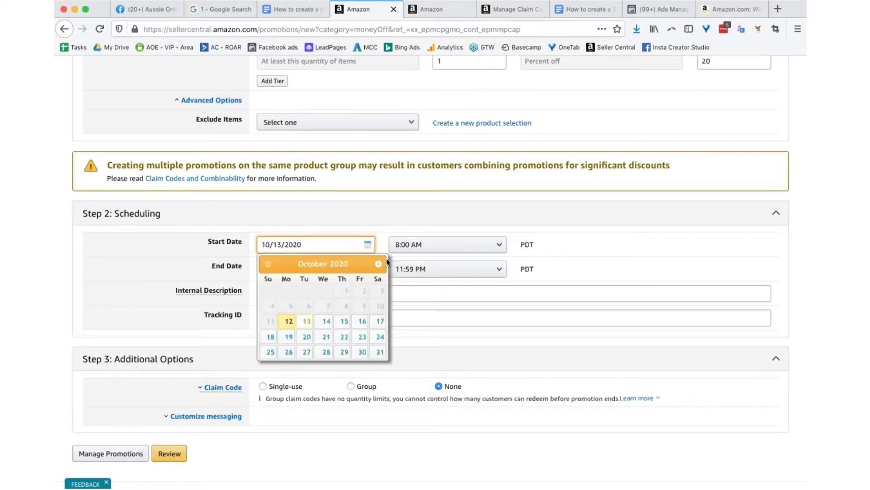
{"action": "left_click", "coordinate": [379, 264]}
{"action": "left_click", "coordinate": [379, 263]}
{"action": "left_click", "coordinate": [379, 263]}
{"action": "left_click", "coordinate": [379, 263]}
{"action": "left_click", "coordinate": [379, 264]}
{"action": "left_click", "coordinate": [379, 263]}
{"action": "left_click", "coordinate": [379, 264]}
{"action": "left_click", "coordinate": [379, 264]}
{"action": "left_click", "coordinate": [379, 264]}
{"action": "left_click", "coordinate": [379, 263]}
{"action": "left_click", "coordinate": [379, 263]}
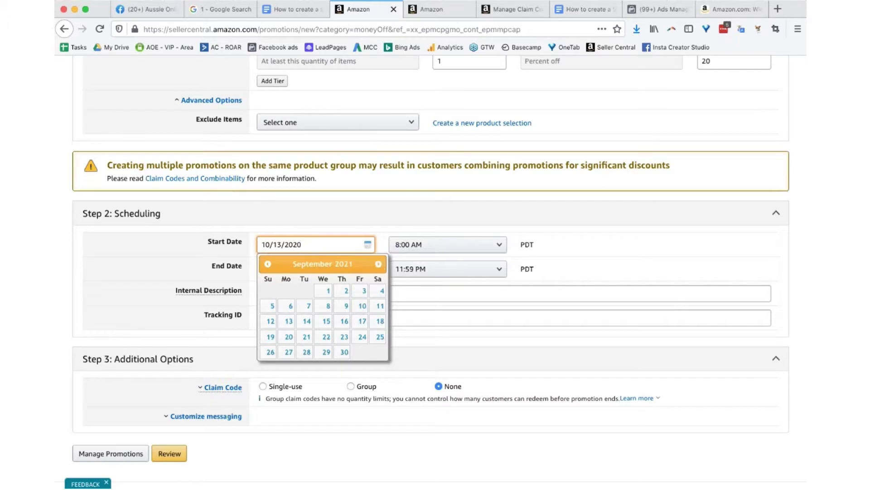
{"action": "left_click", "coordinate": [325, 291]}
- Set the promotion's end date to 09/02/2021
{"action": "left_click", "coordinate": [340, 268]}
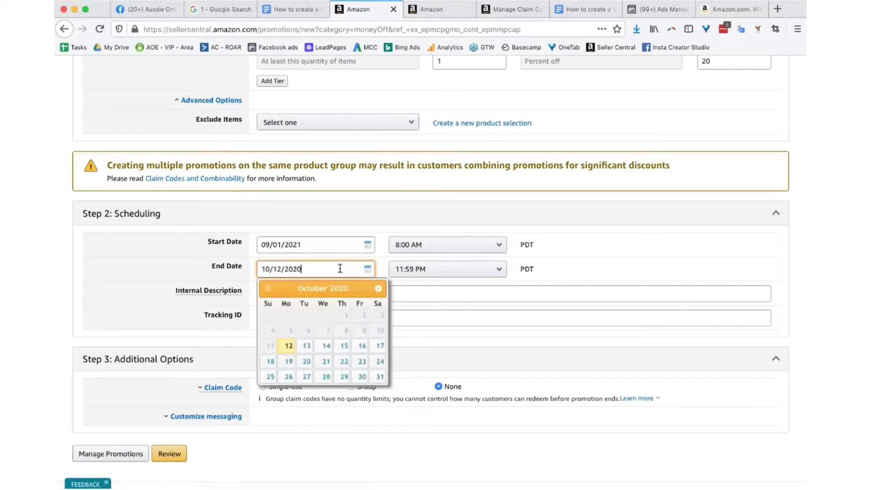
{"action": "left_click", "coordinate": [380, 289]}
{"action": "left_click", "coordinate": [380, 289]}
{"action": "left_click", "coordinate": [380, 289]}
{"action": "left_click", "coordinate": [380, 289]}
{"action": "left_click", "coordinate": [379, 289]}
{"action": "left_click", "coordinate": [380, 289]}
{"action": "left_click", "coordinate": [380, 288]}
{"action": "left_click", "coordinate": [380, 289]}
{"action": "left_click", "coordinate": [379, 288]}
{"action": "left_click", "coordinate": [379, 288]}
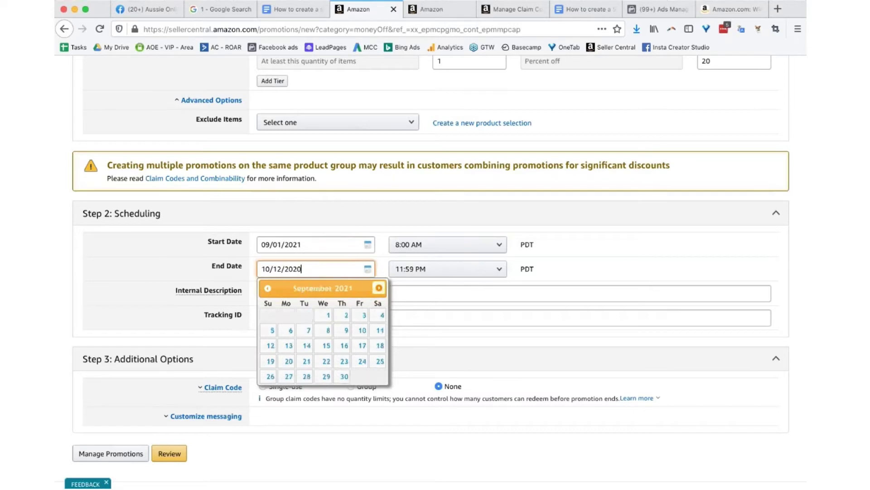
{"action": "left_click", "coordinate": [345, 316]}
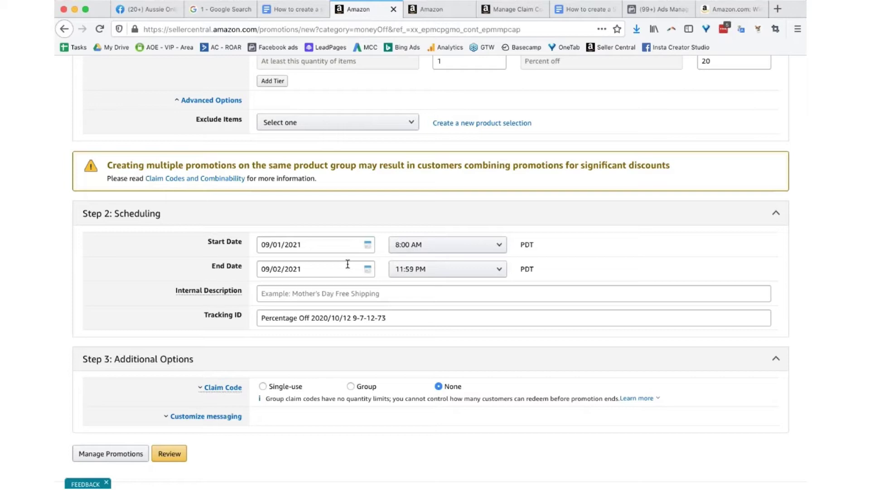
- Enter "Prime Day 20% ASIN" as the promotion's internal description
{"action": "left_click", "coordinate": [307, 294]}
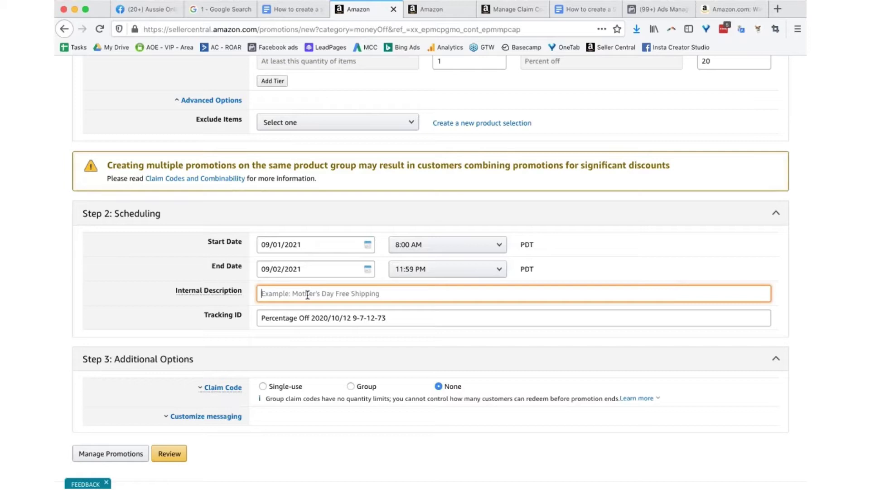
{"action": "type", "text": "Prime"}
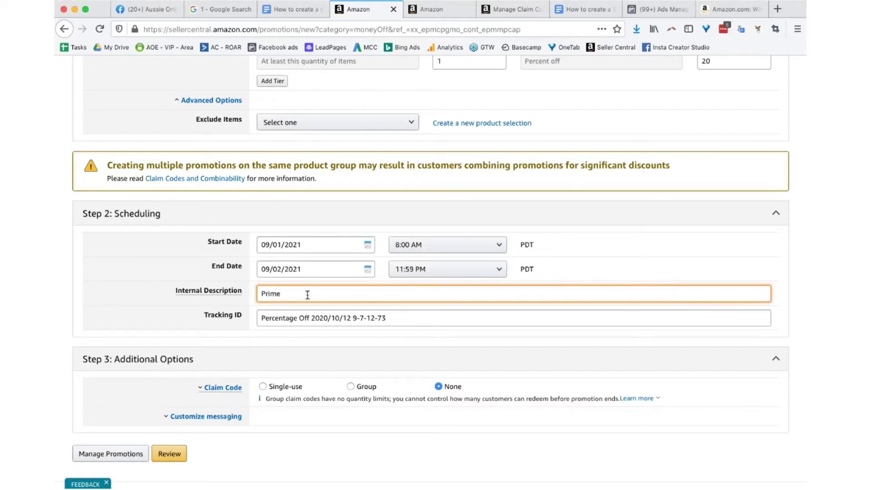
{"action": "type", "text": " Day 20% ASIN"}
- Append "- ASIN" to the end of the promotion's existing tracking ID
{"action": "left_click", "coordinate": [291, 319]}
{"action": "scroll", "coordinate": [311, 325], "scroll_direction": "down", "scroll_amount": 2}
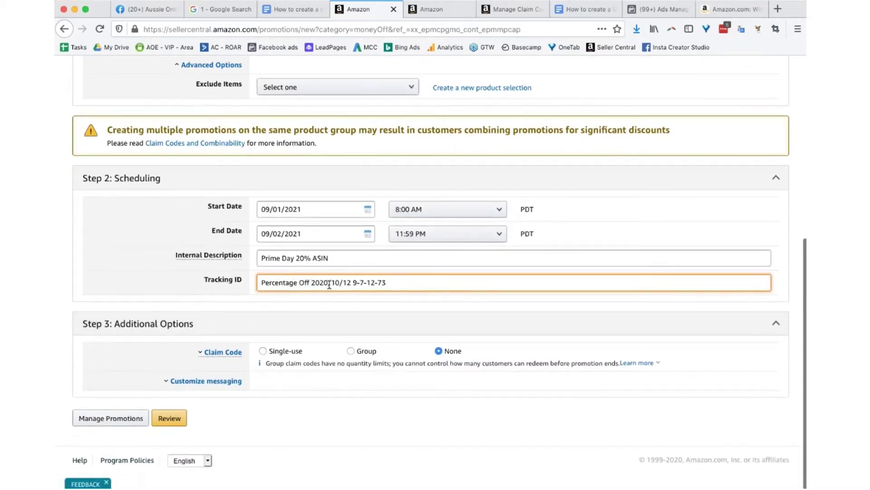
{"action": "left_click_drag", "start_coordinate": [385, 282], "coordinate": [317, 282]}
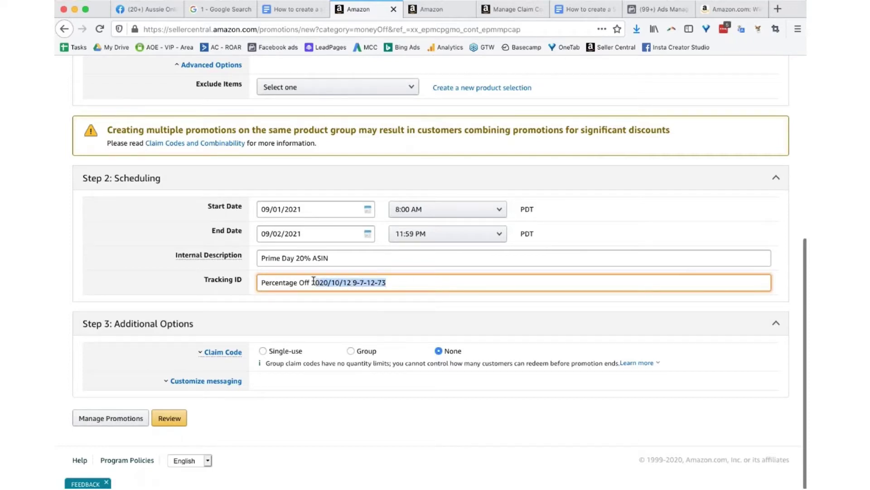
{"action": "left_click", "coordinate": [452, 284]}
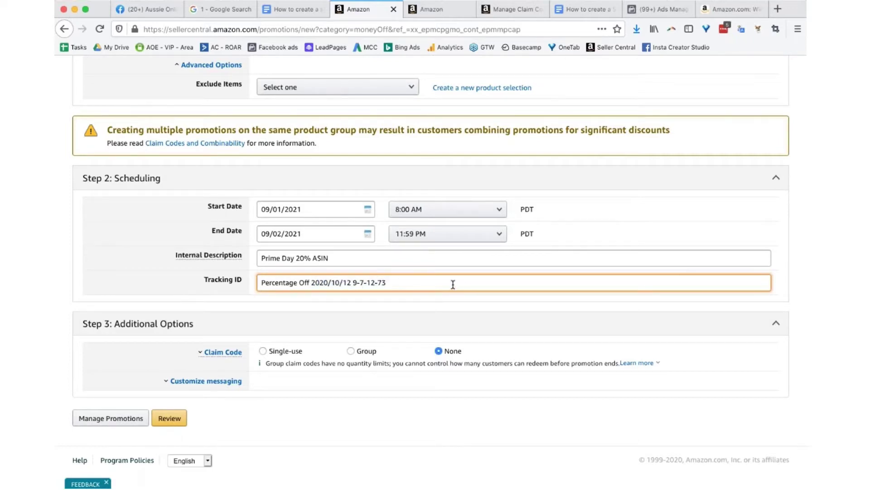
{"action": "type", "text": "- ASIN"}
- Read the claim code combination rules and set the claim code type to Single-use, checking it against the instructions document
{"action": "left_click", "coordinate": [220, 352]}
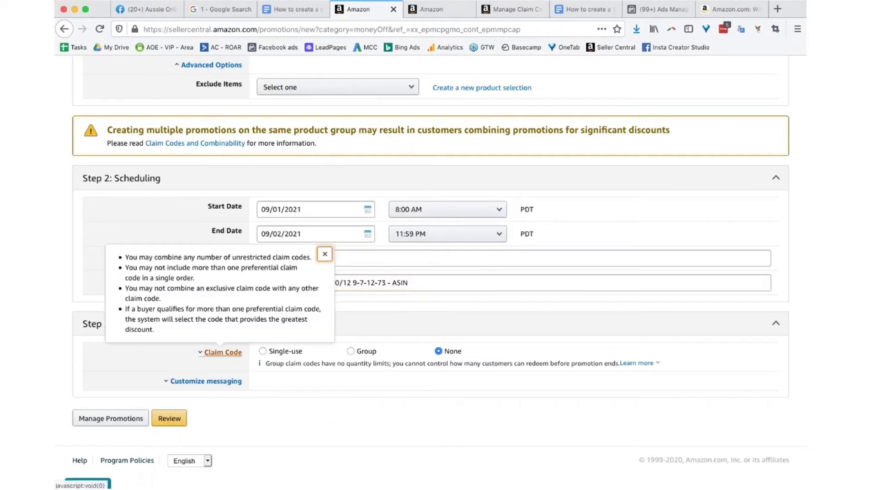
{"action": "left_click", "coordinate": [393, 411]}
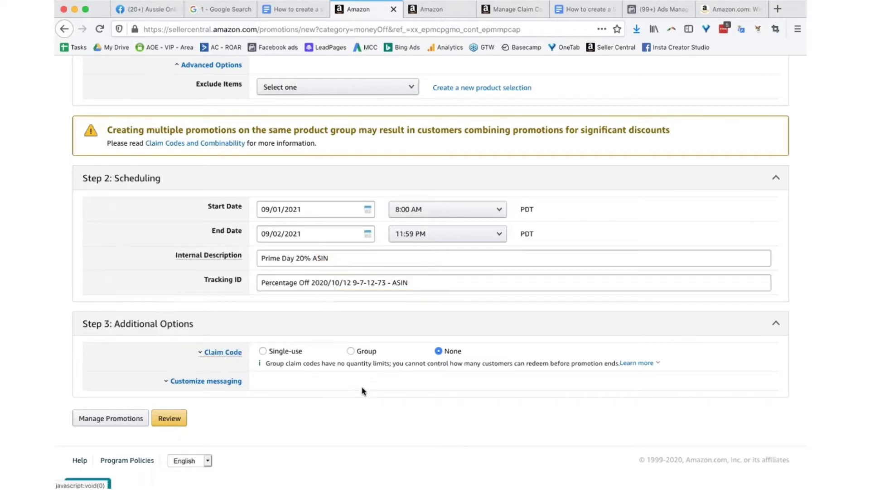
{"action": "left_click", "coordinate": [351, 351]}
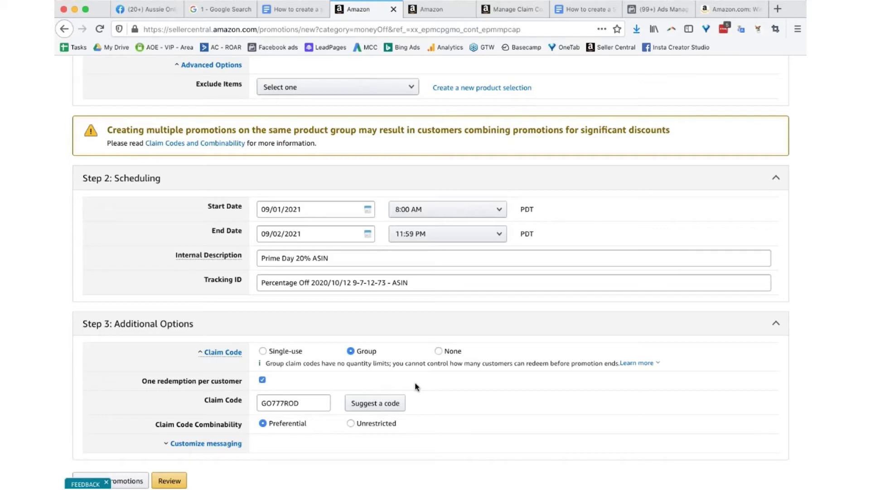
{"action": "left_click", "coordinate": [291, 351]}
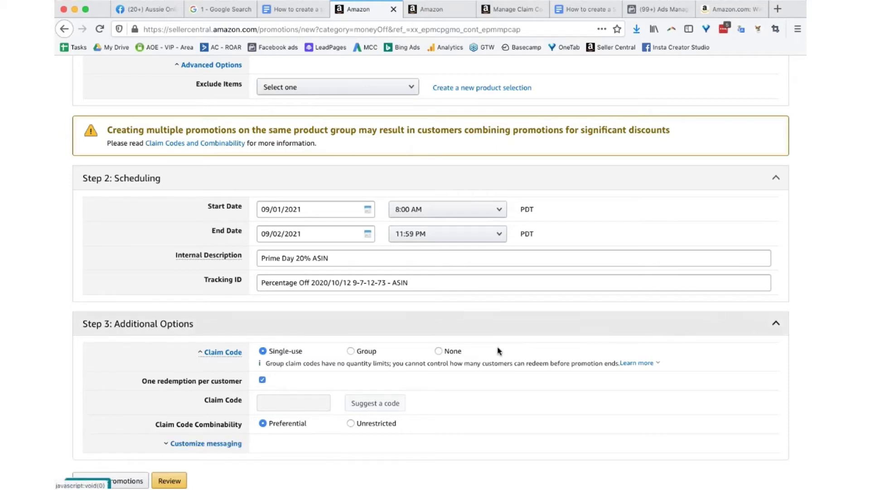
{"action": "left_click", "coordinate": [281, 12]}
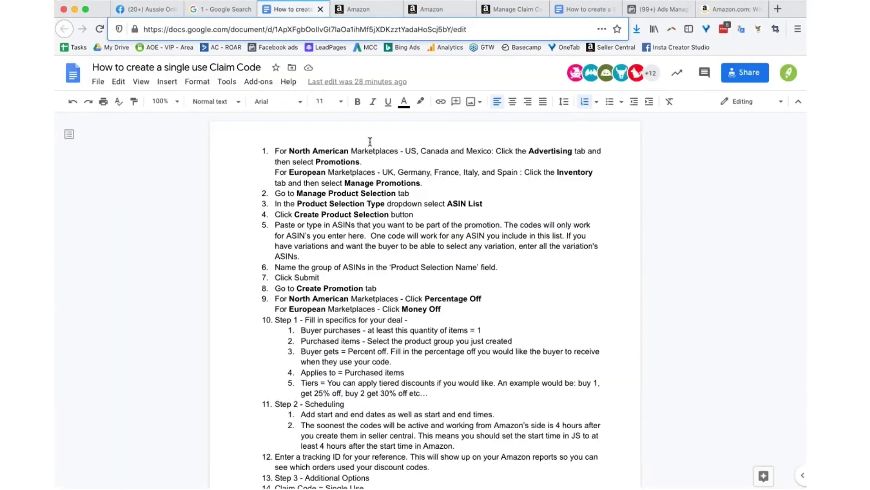
{"action": "left_click", "coordinate": [379, 9]}
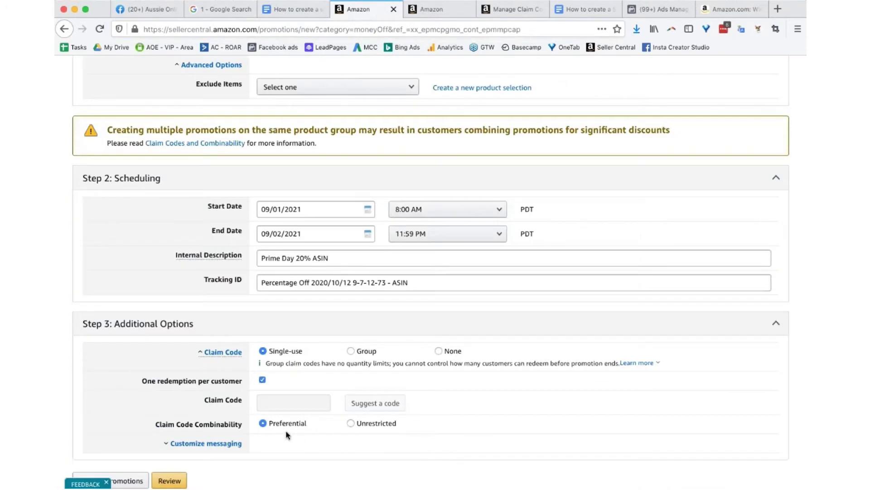
- Switch the claim code combinability to Unrestricted and back to Preferential
{"action": "left_click_drag", "start_coordinate": [154, 426], "coordinate": [244, 425]}
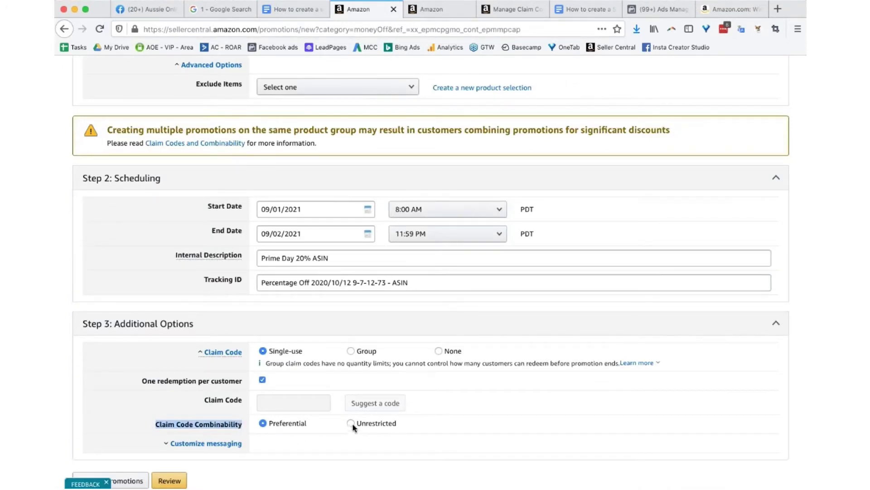
{"action": "left_click", "coordinate": [413, 425]}
{"action": "left_click_drag", "start_coordinate": [408, 425], "coordinate": [262, 428]}
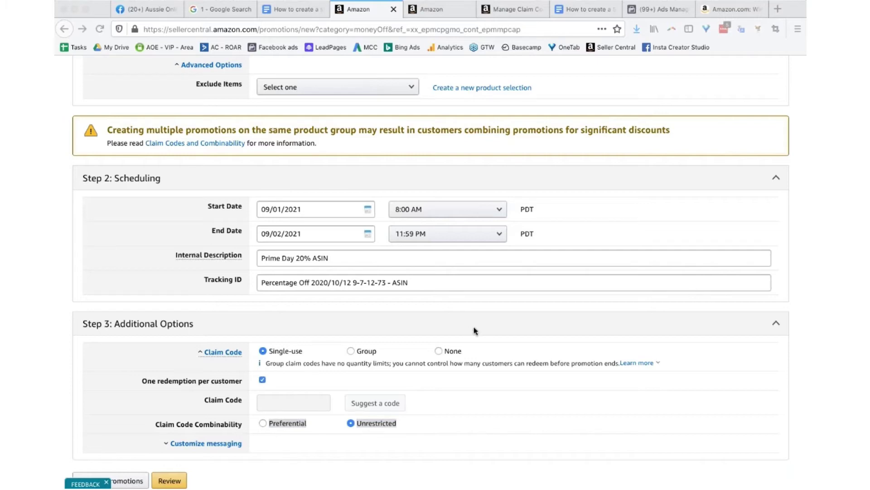
{"action": "left_click", "coordinate": [272, 421]}
- Expand the message customization options and set the checkout display text to "You've Just Saved 20% !!"
{"action": "left_click", "coordinate": [216, 448]}
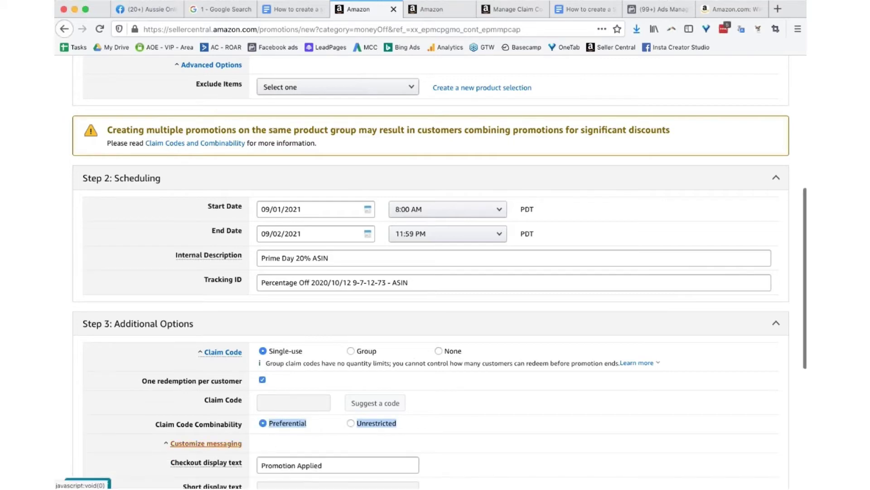
{"action": "scroll", "coordinate": [222, 363], "scroll_direction": "down", "scroll_amount": 5}
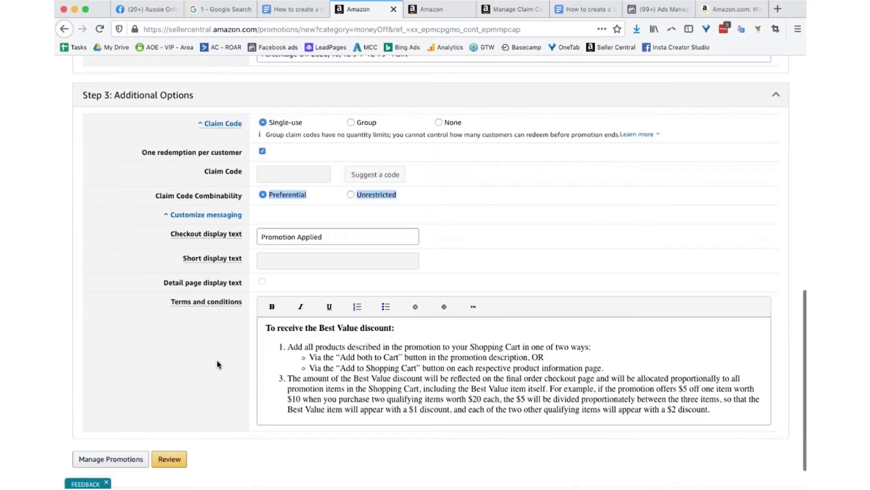
{"action": "left_click", "coordinate": [331, 236]}
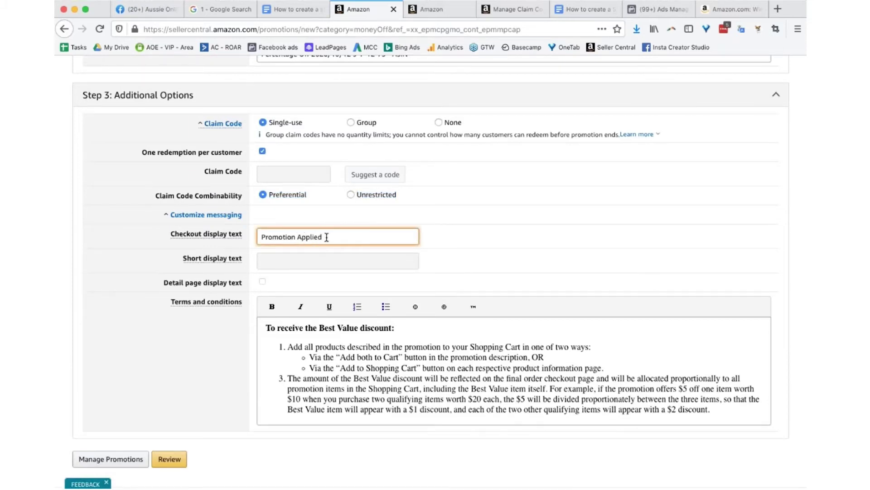
{"action": "triple_click", "coordinate": [326, 237]}
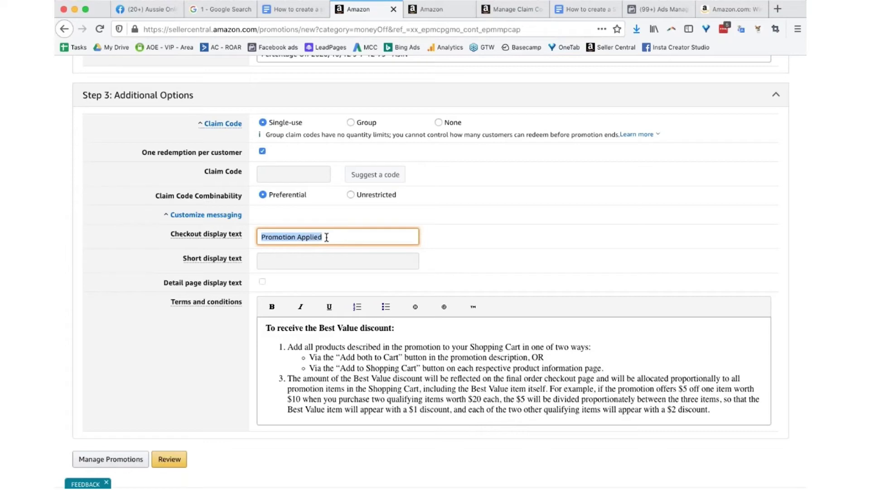
{"action": "type", "text": "Yo"}
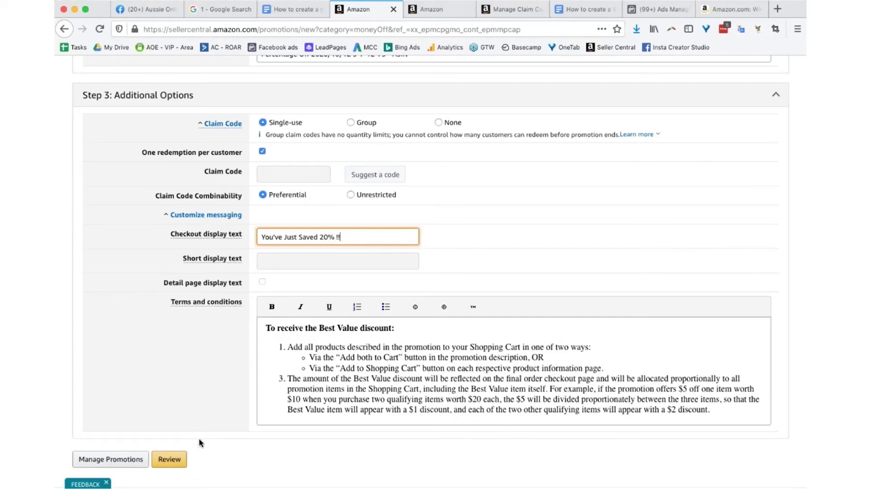
- Try to enable the detail page display text option and send the promotion to review
{"action": "left_click_drag", "start_coordinate": [166, 284], "coordinate": [241, 289]}
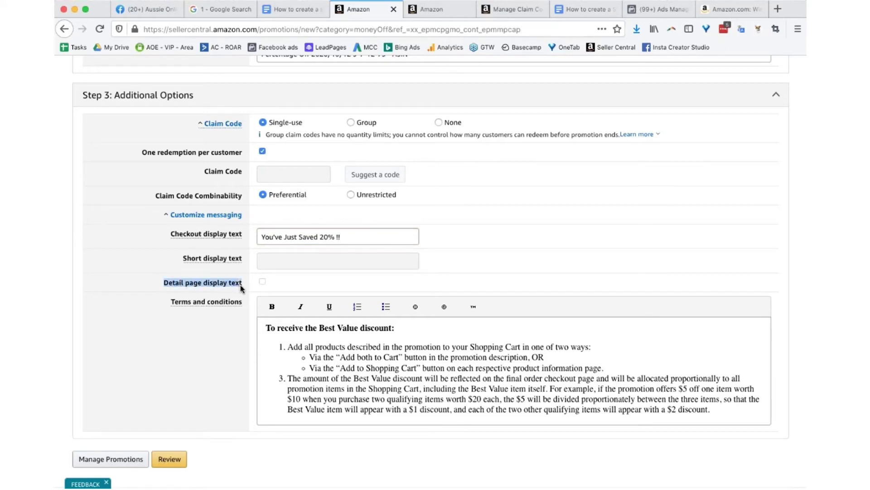
{"action": "left_click", "coordinate": [262, 284]}
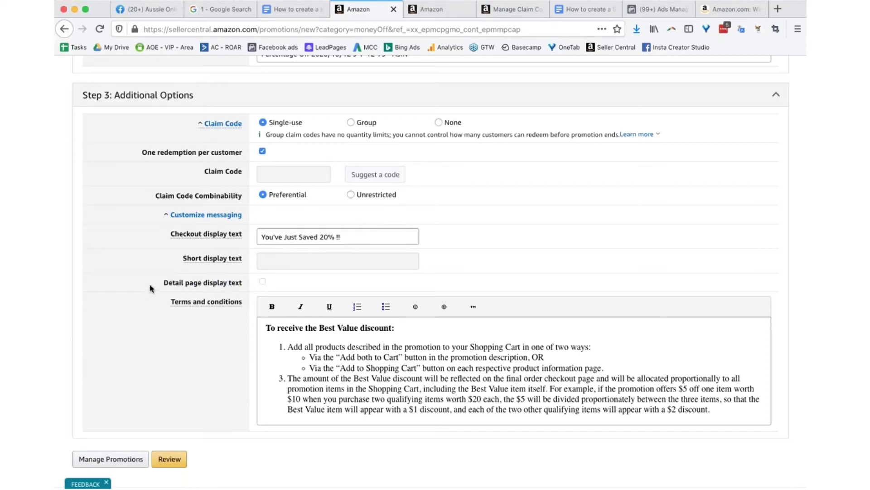
{"action": "left_click_drag", "start_coordinate": [166, 285], "coordinate": [242, 285]}
{"action": "left_click", "coordinate": [242, 285]}
{"action": "left_click", "coordinate": [169, 459]}
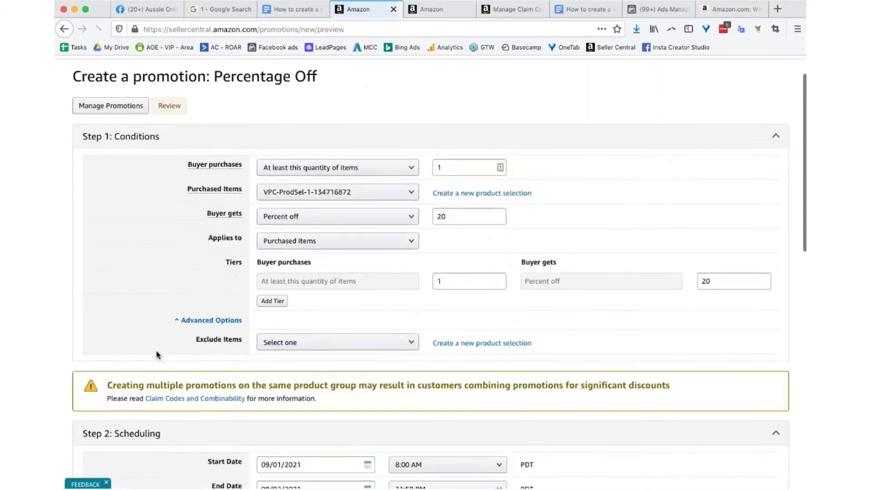
- Shorten the checkout display text to "You've Just Saved 20%" and send the promotion to review again
{"action": "scroll", "coordinate": [157, 355], "scroll_direction": "down", "scroll_amount": 6}
{"action": "scroll", "coordinate": [433, 278], "scroll_direction": "down", "scroll_amount": 5}
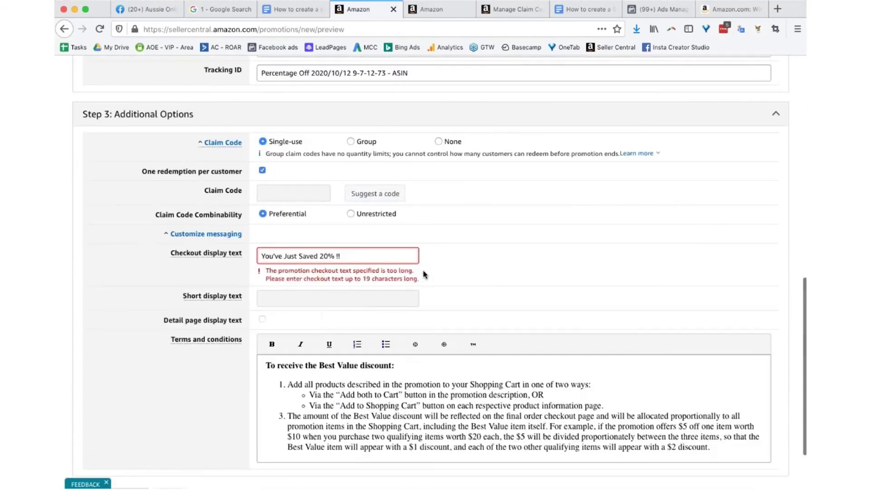
{"action": "key", "text": "BackSpace"}
{"action": "key", "text": "BackSpace"}
{"action": "key", "text": "BackSpace"}
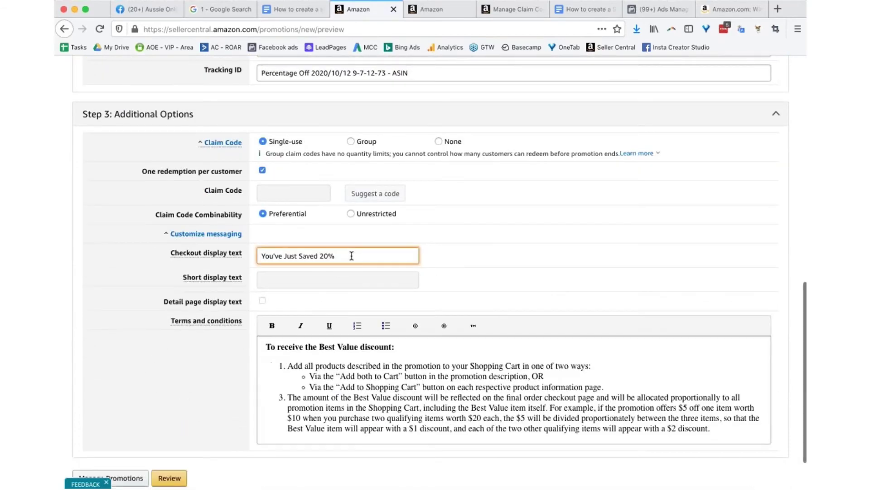
{"action": "left_click", "coordinate": [168, 479]}
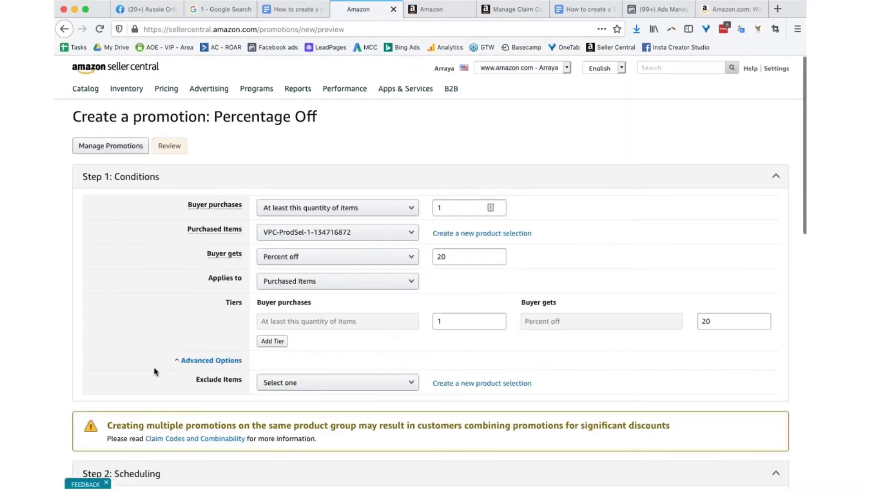
- Remove "Just" from the checkout display text so it reads "You've Saved 20%", and send the promotion to review
{"action": "scroll", "coordinate": [157, 376], "scroll_direction": "down", "scroll_amount": 10}
{"action": "scroll", "coordinate": [156, 371], "scroll_direction": "down", "scroll_amount": 5}
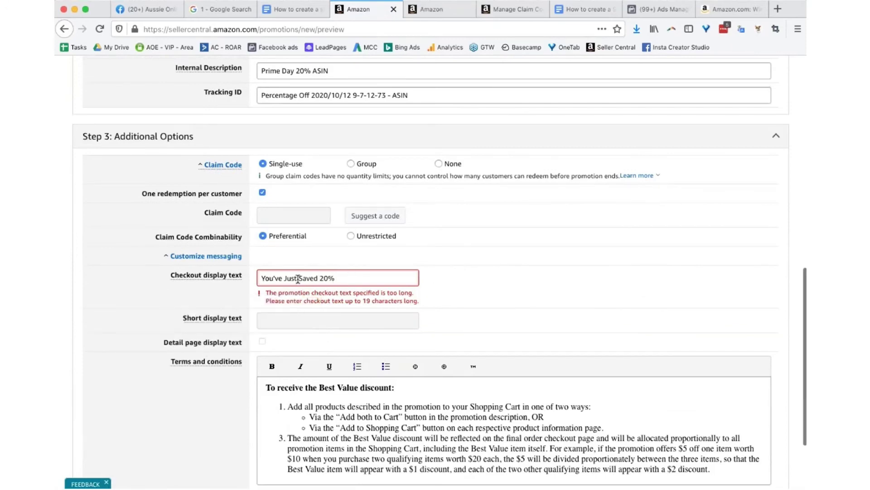
{"action": "left_click", "coordinate": [341, 278]}
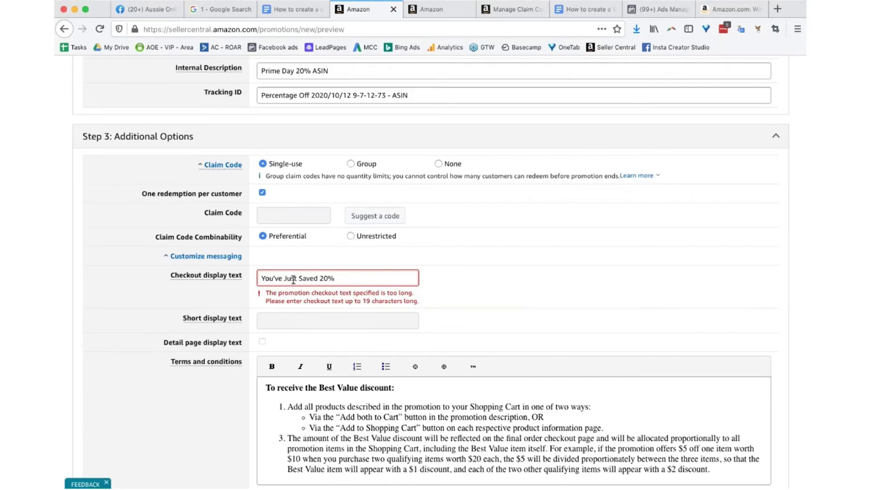
{"action": "key", "text": "alt+Left"}
{"action": "key", "text": "alt+Left"}
{"action": "key", "text": "BackSpace"}
{"action": "key", "text": "BackSpace"}
{"action": "key", "text": "BackSpace"}
{"action": "key", "text": "BackSpace"}
{"action": "key", "text": "BackSpace"}
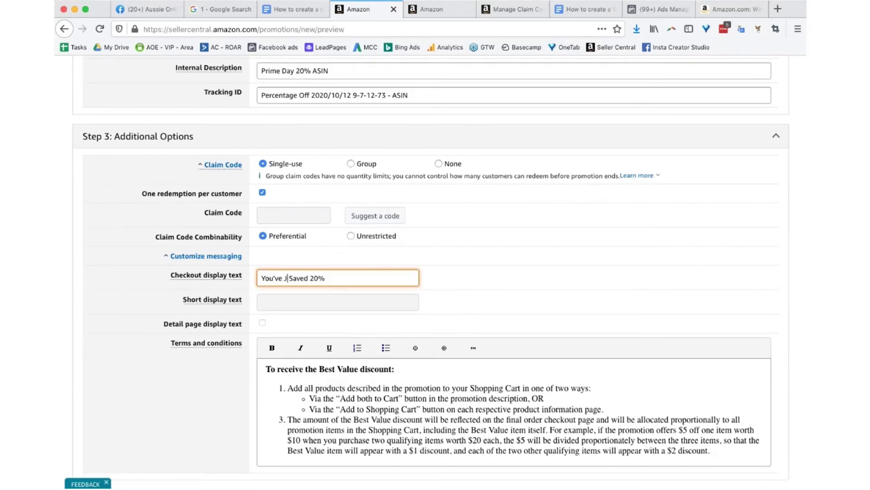
{"action": "left_click", "coordinate": [196, 357]}
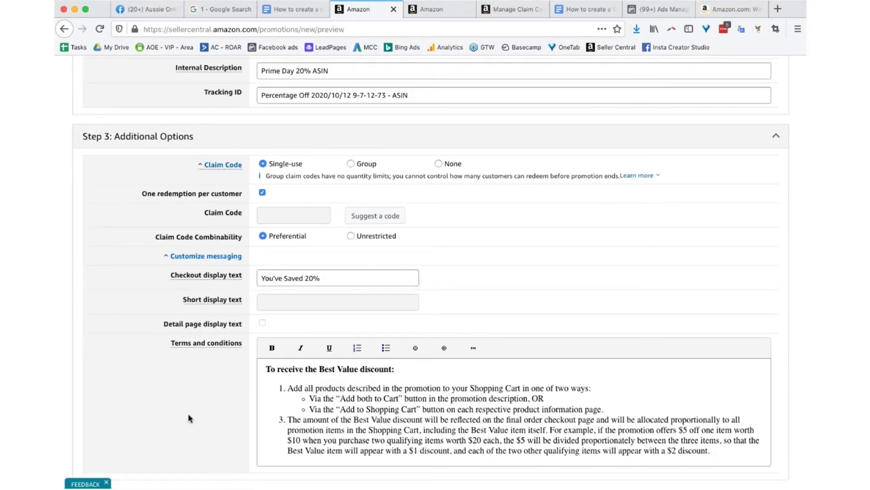
{"action": "scroll", "coordinate": [189, 415], "scroll_direction": "down", "scroll_amount": 4}
{"action": "left_click", "coordinate": [177, 421]}
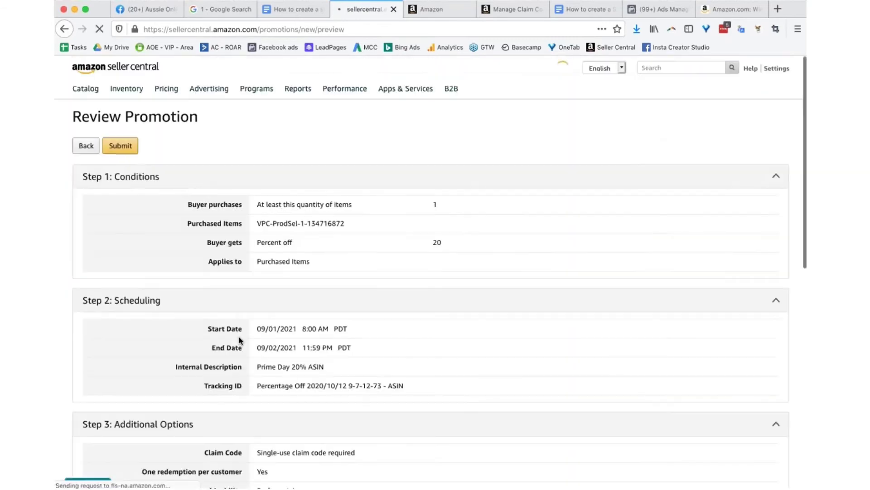
- Examine the promotion's conditions, scheduling, additional options and terms on the review page
{"action": "scroll", "coordinate": [407, 325], "scroll_direction": "down", "scroll_amount": 3}
{"action": "scroll", "coordinate": [405, 325], "scroll_direction": "up", "scroll_amount": 2}
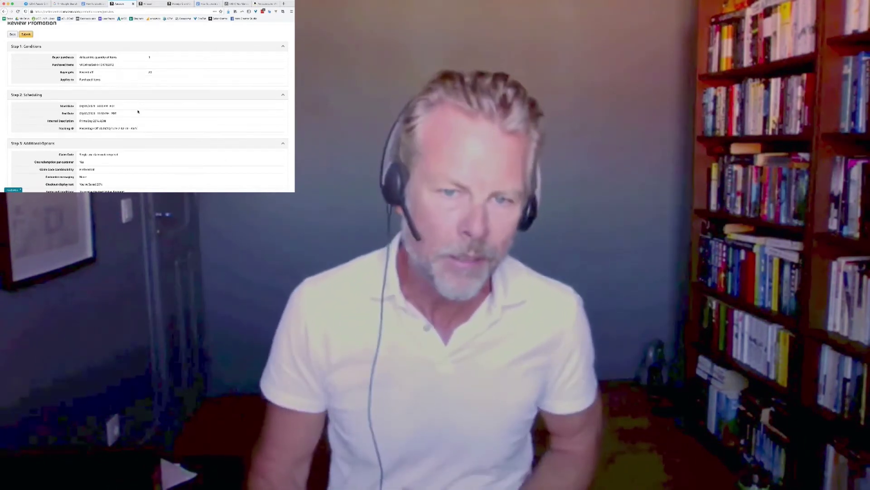
{"action": "scroll", "coordinate": [148, 120], "scroll_direction": "down", "scroll_amount": 3}
{"action": "scroll", "coordinate": [138, 110], "scroll_direction": "down", "scroll_amount": 10}
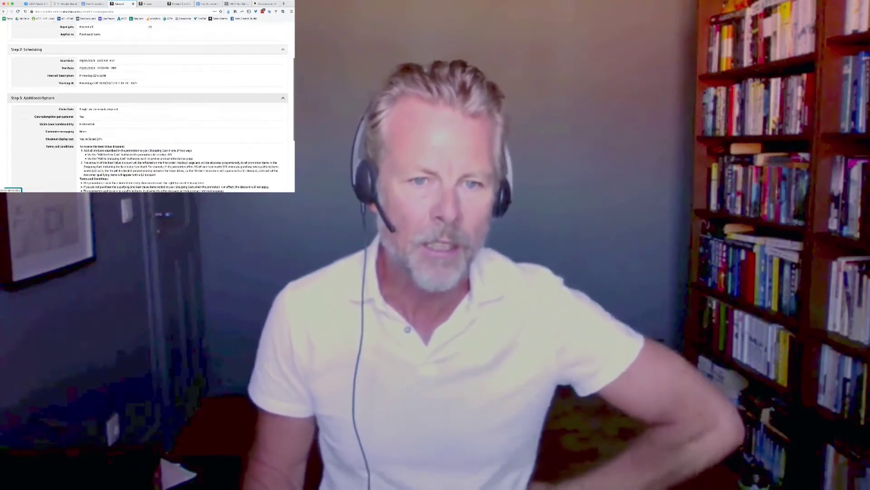